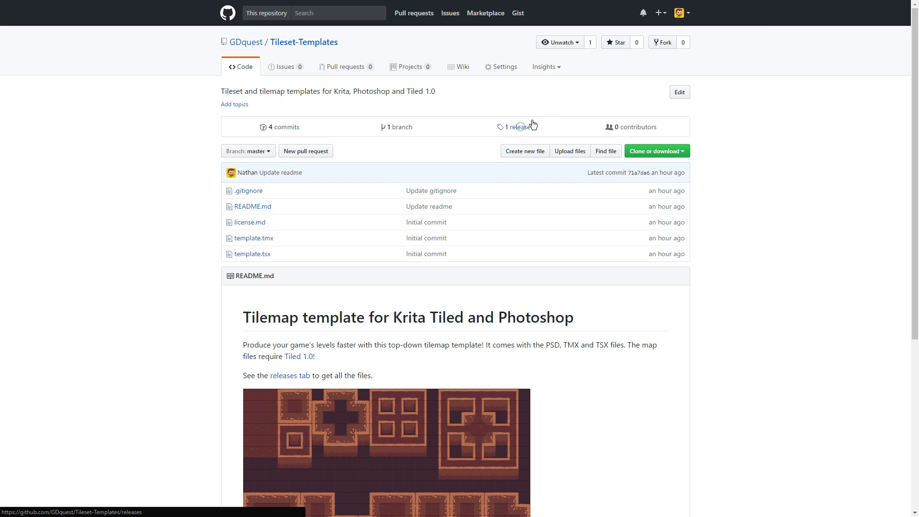
Open the Tileset-Templates repository's Releases page through its '1 release' link.
click(518, 127)
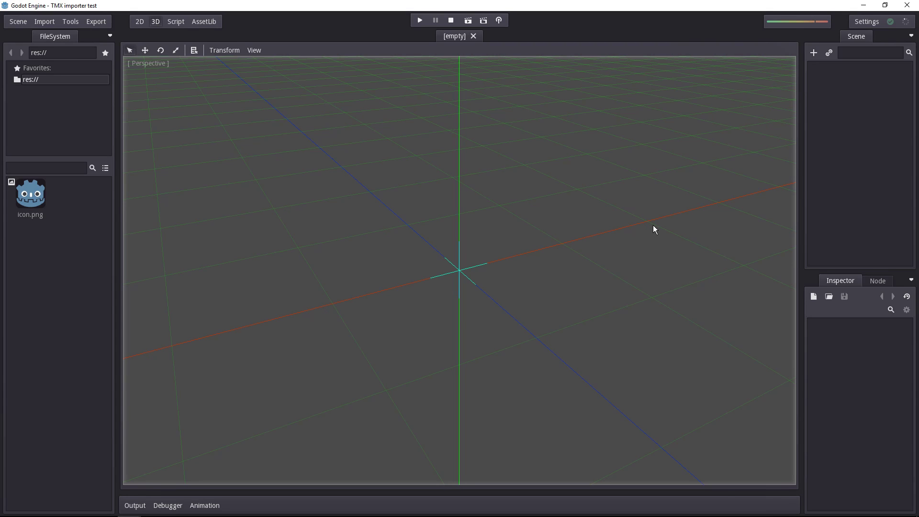
Search the Asset Library for 'tiled' and download the Tiled Map Importer asset.
click(209, 22)
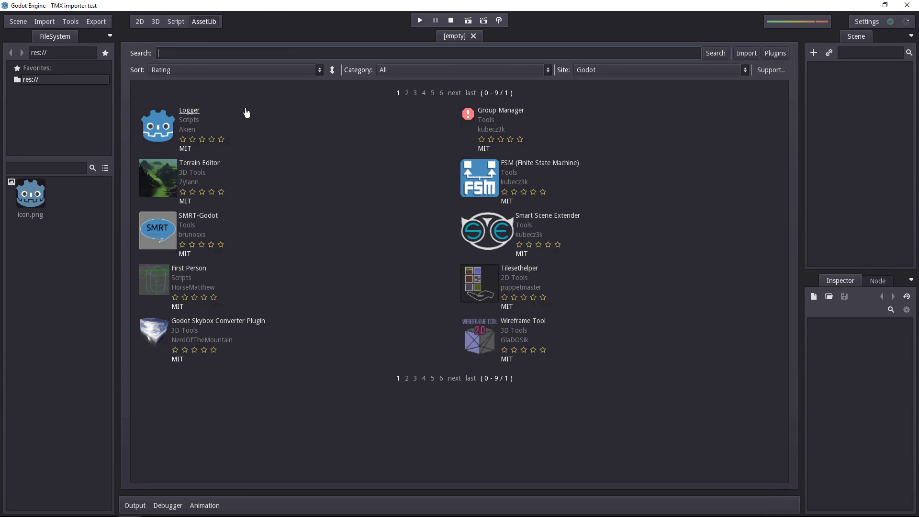
text(tiled)
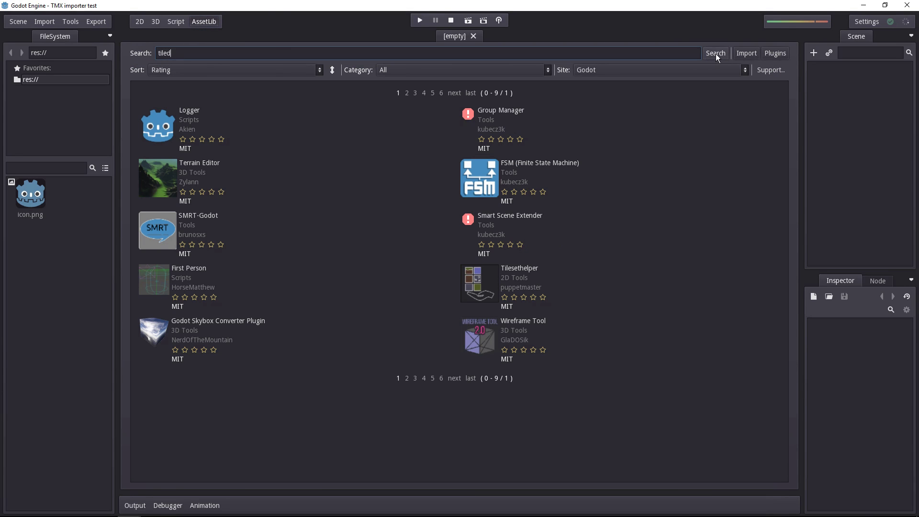
click(715, 53)
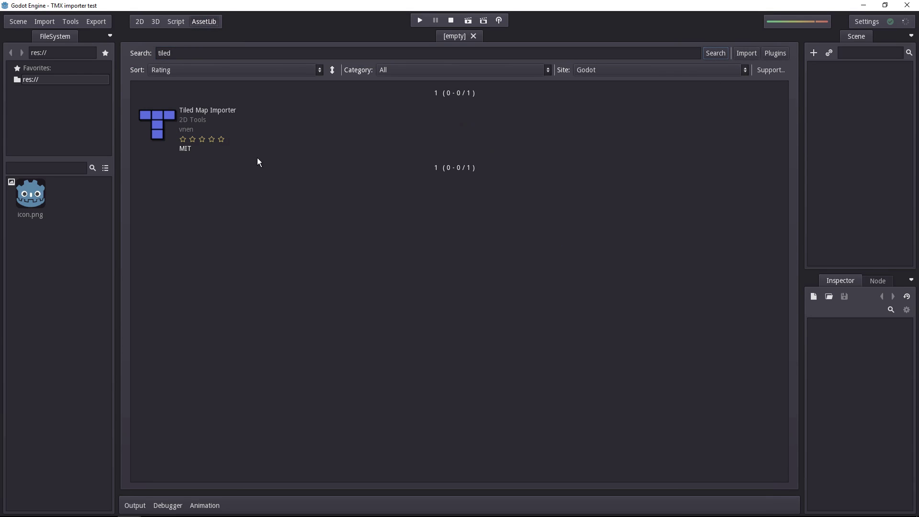
click(225, 113)
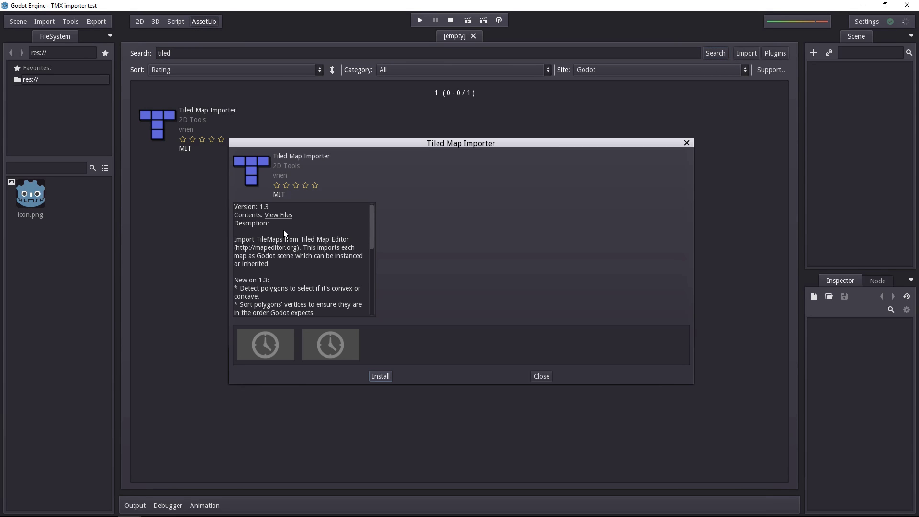
click(382, 380)
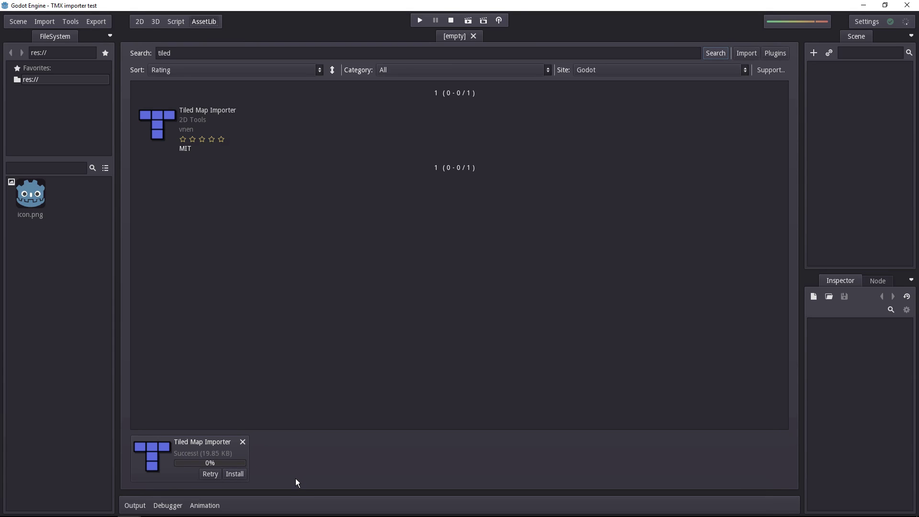
Install only the addons/ folder files from the Tiled Map Importer package, then acknowledge the success message.
click(237, 473)
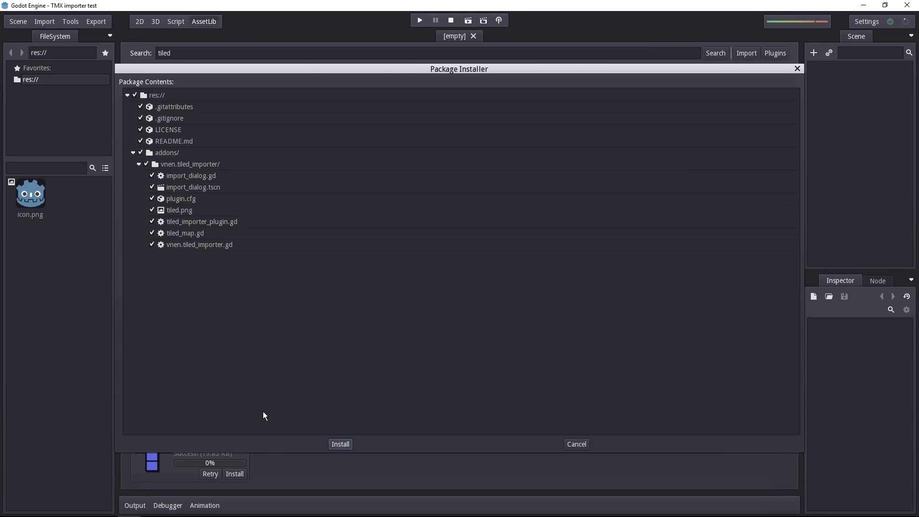
click(135, 95)
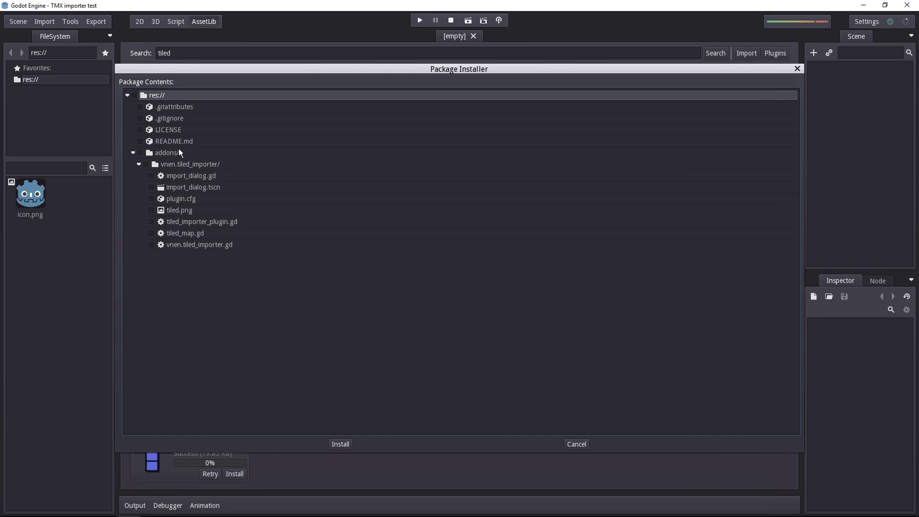
click(140, 153)
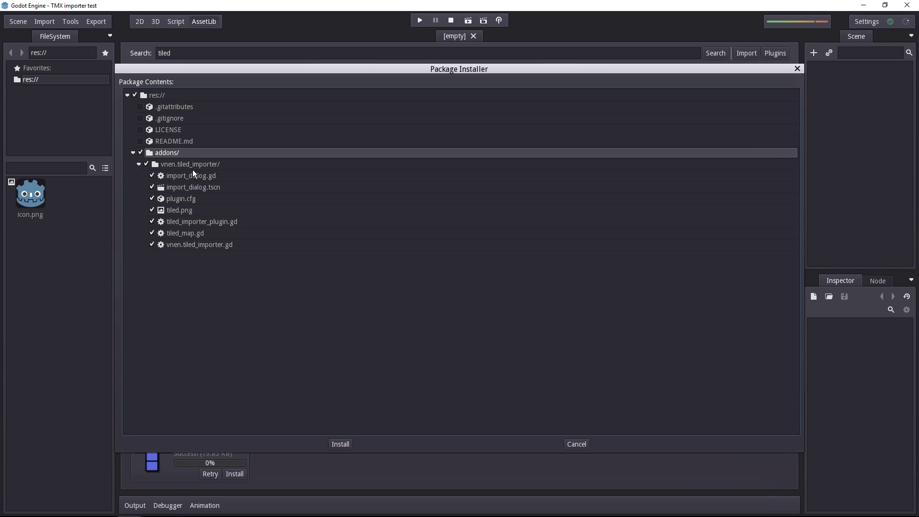
click(340, 444)
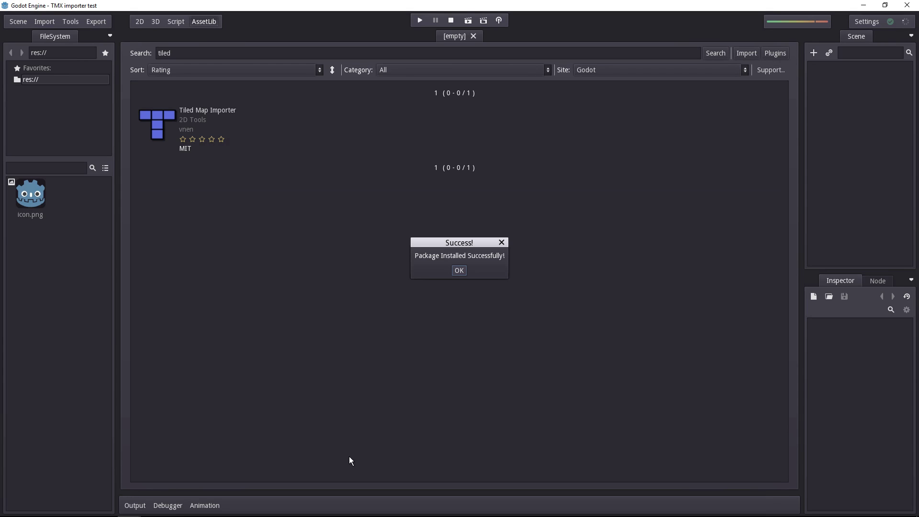
click(458, 271)
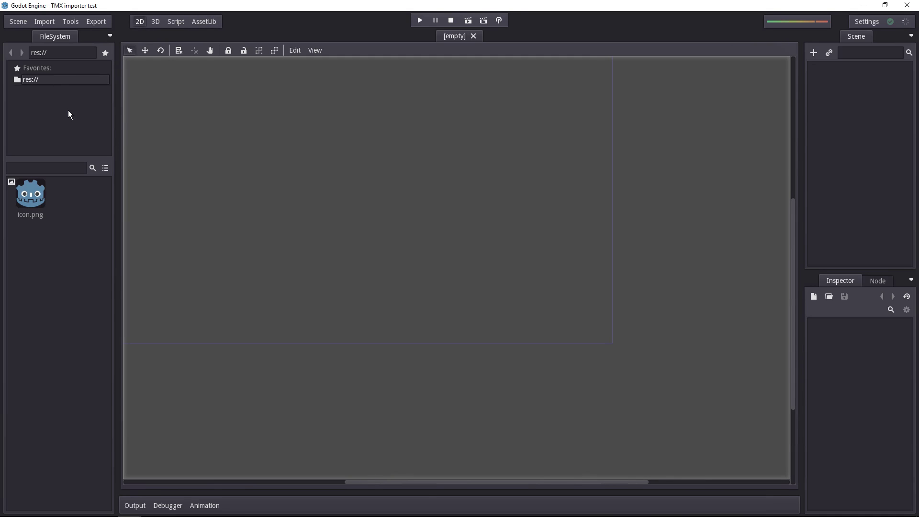
In Project Settings > Plugins, set Tiled Map Importer's status to Active, then close the settings.
click(18, 22)
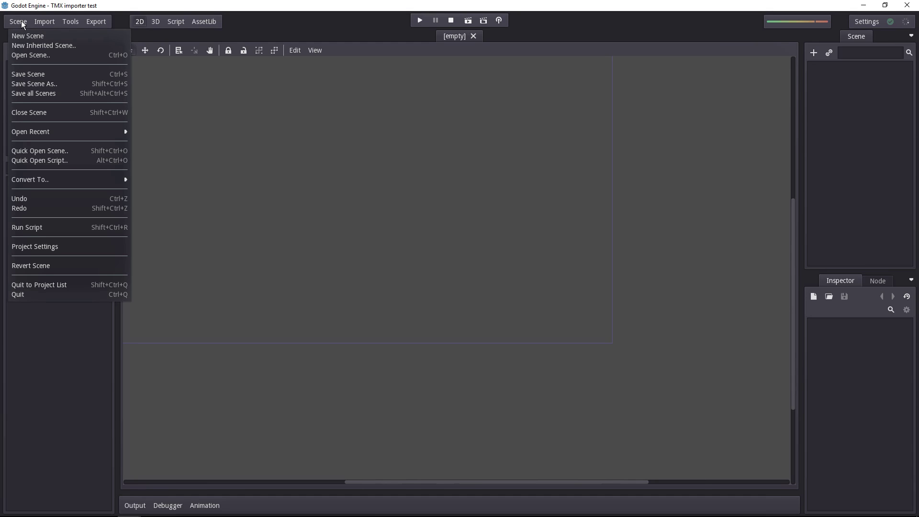
click(106, 247)
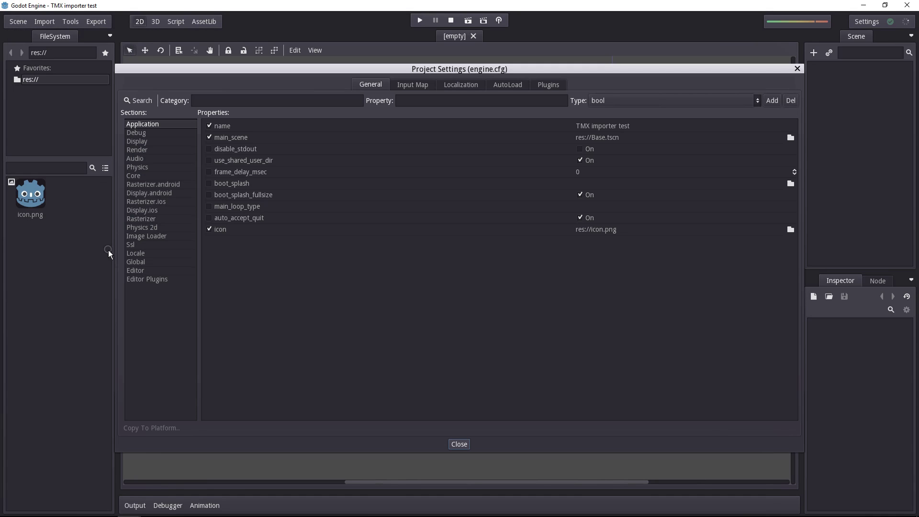
click(553, 86)
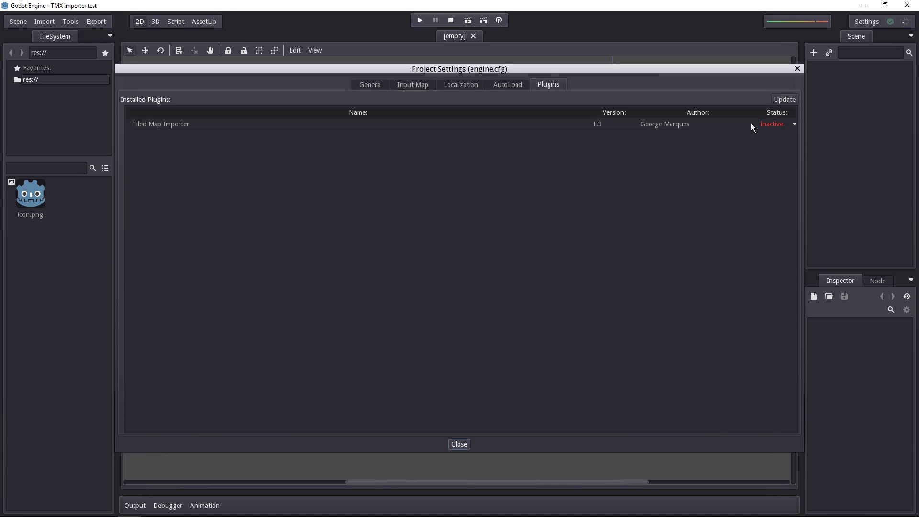
click(787, 125)
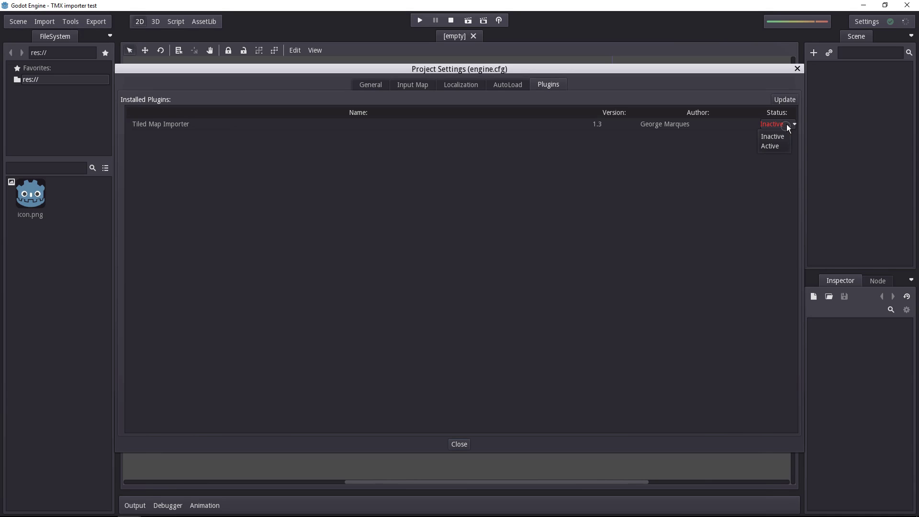
click(770, 147)
click(462, 443)
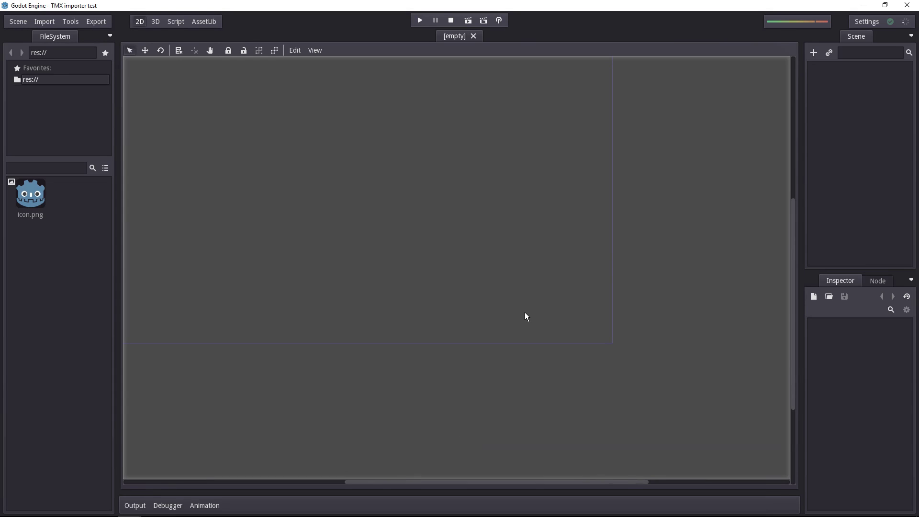
Start a TileMap from Tiled Editor import and paste the tileset template folder path into the source browser.
click(46, 23)
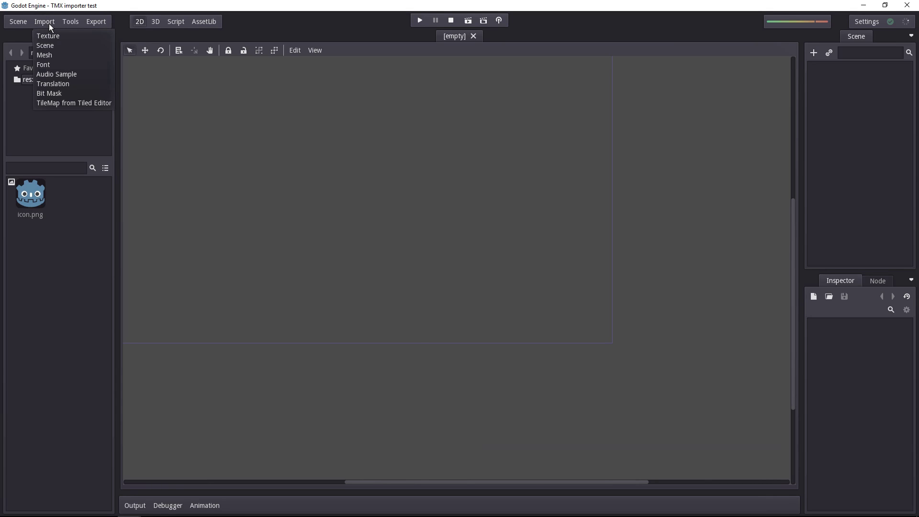
click(90, 103)
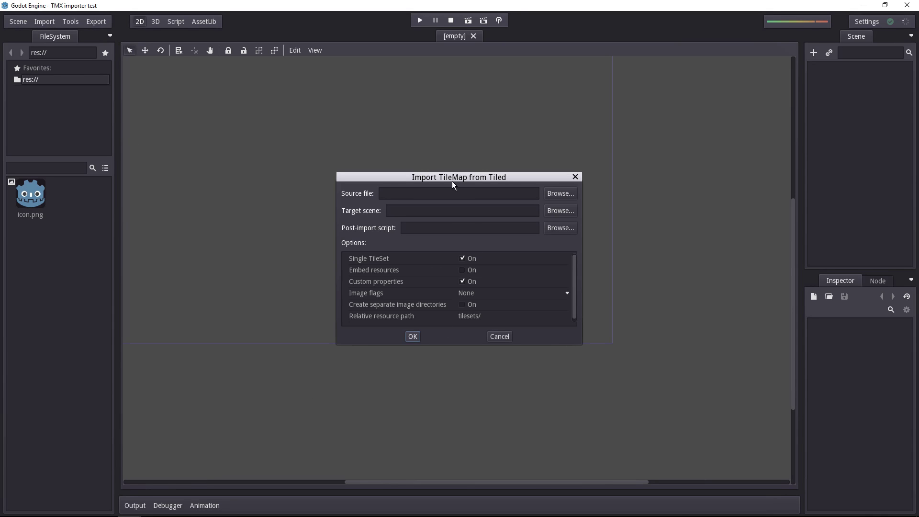
click(555, 194)
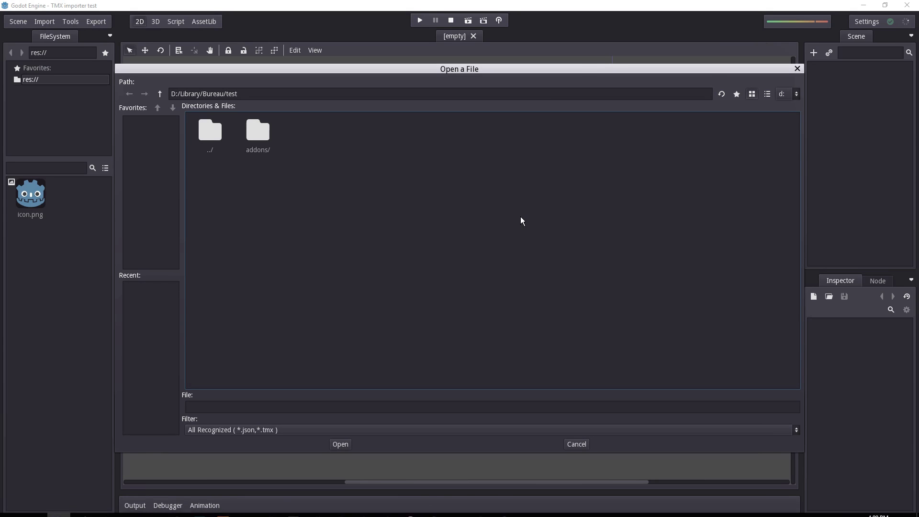
key(alt+Tab)
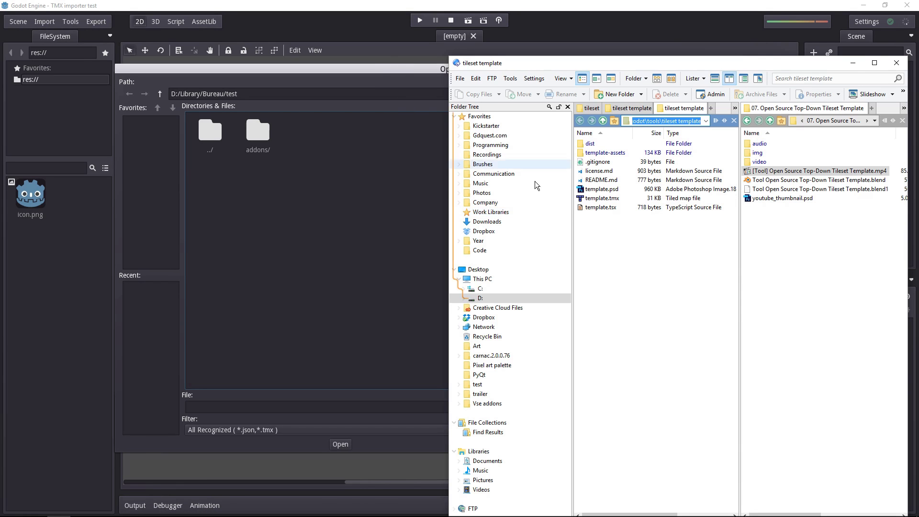
click(601, 198)
key(ctrl+shift+c)
key(alt+Tab)
key(ctrl+a)
key(ctrl+v)
Choose template.tmx from the tileset template folder as the source file.
key(BackSpace)
key(BackSpace)
key(BackSpace)
key(BackSpace)
key(BackSpace)
key(BackSpace)
key(BackSpace)
key(BackSpace)
key(BackSpace)
key(BackSpace)
key(BackSpace)
key(BackSpace)
key(BackSpace)
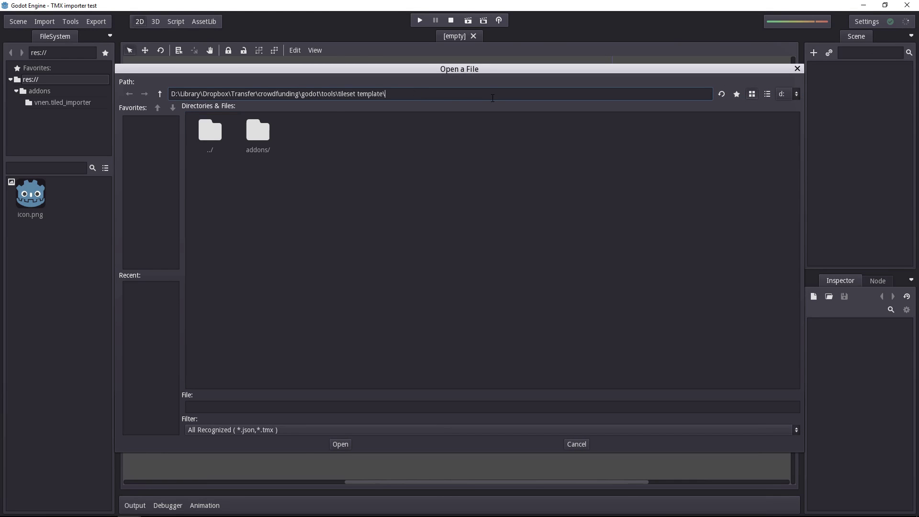
key(Return)
click(356, 134)
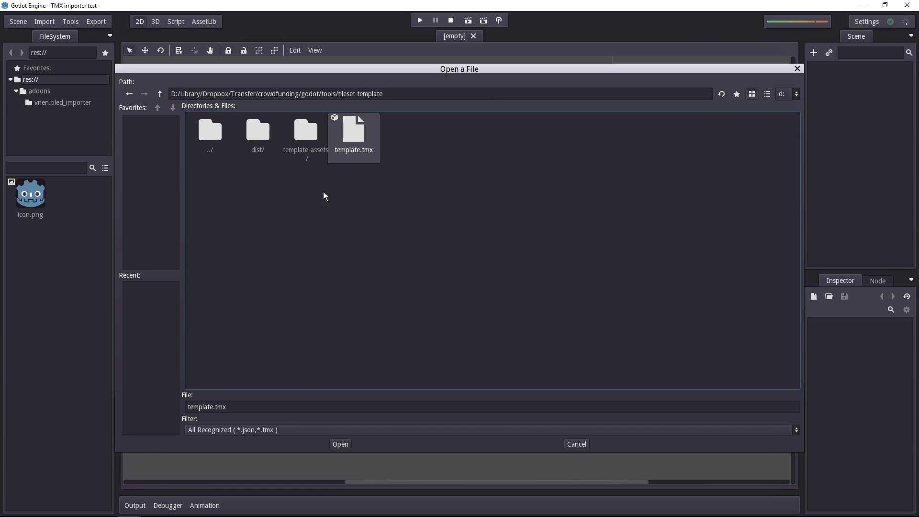
click(341, 445)
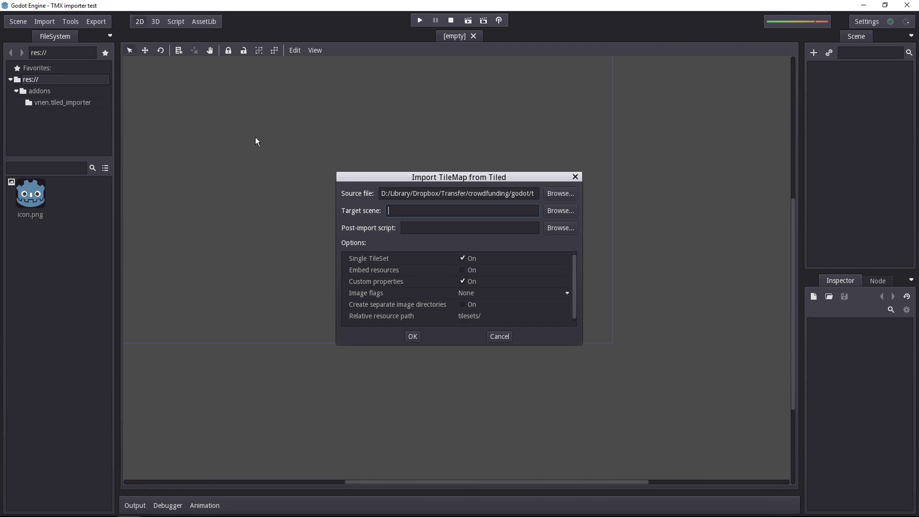
Enter res://map.scn as the target scene.
text(res://map.scn)
click(453, 227)
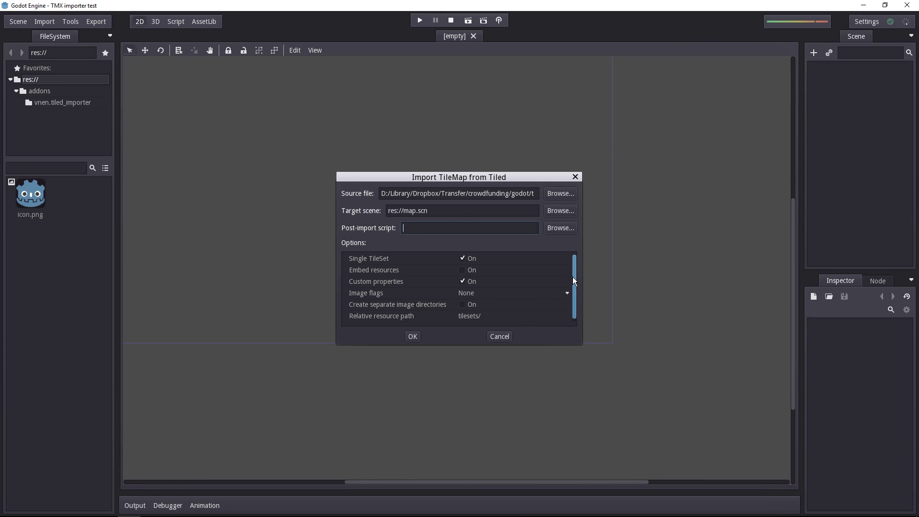
mouse_move(573, 279)
mouse_down()
mouse_move(572, 271)
mouse_move(575, 291)
mouse_move(575, 262)
mouse_up()
click(385, 262)
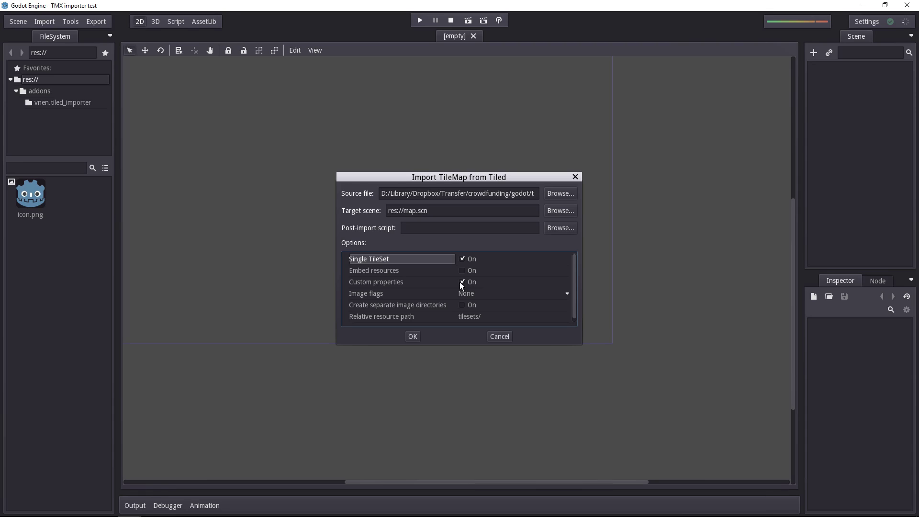
click(397, 271)
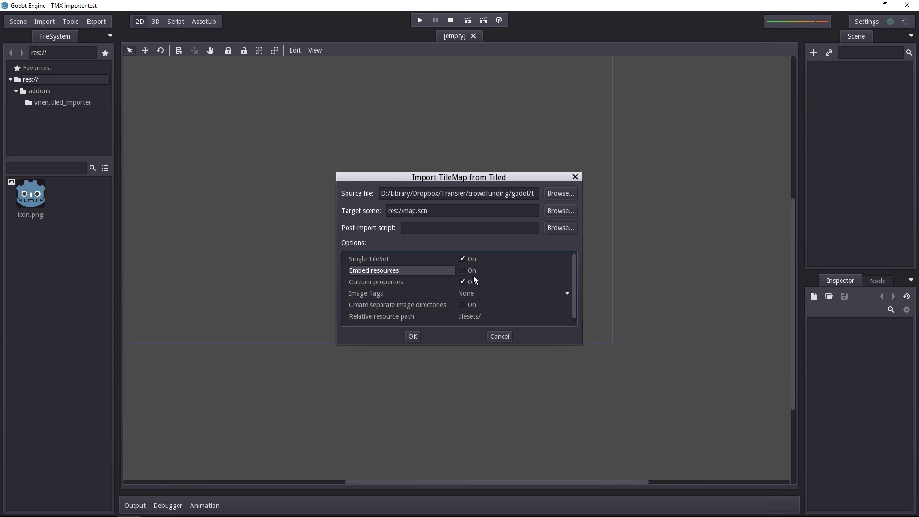
double_click(422, 211)
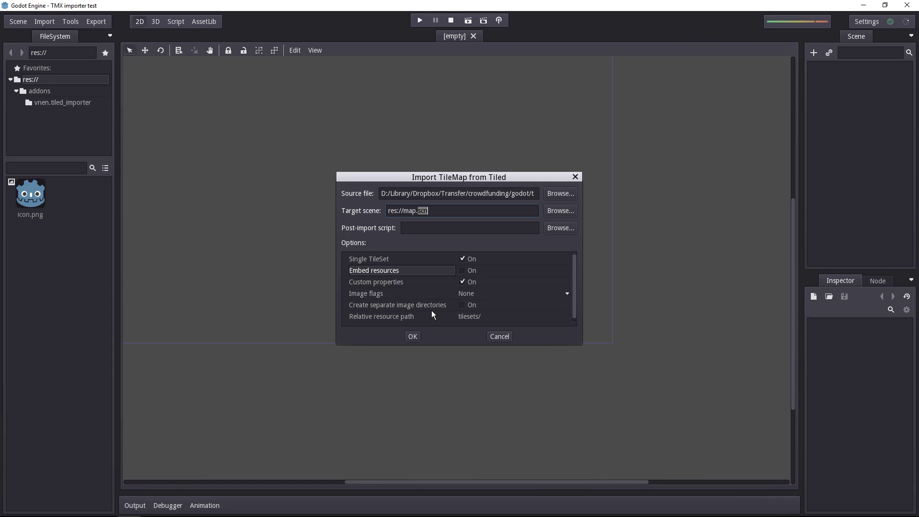
click(390, 319)
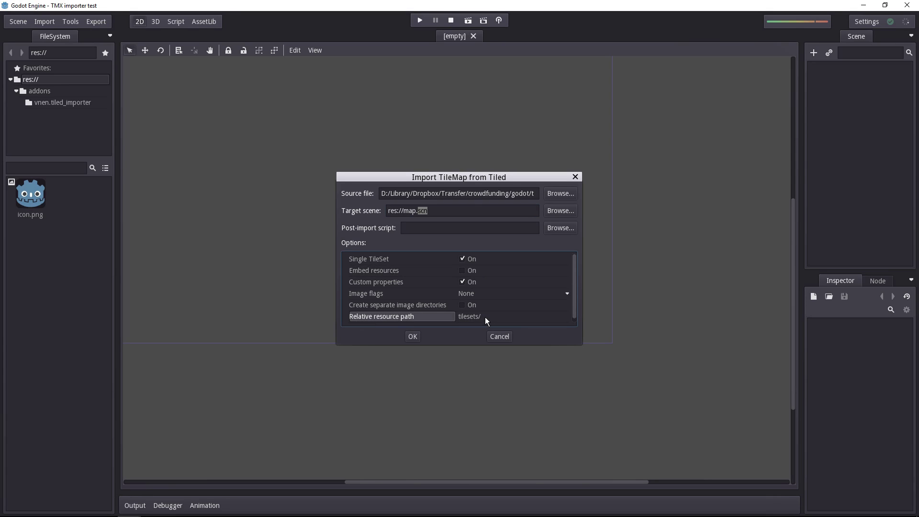
click(468, 320)
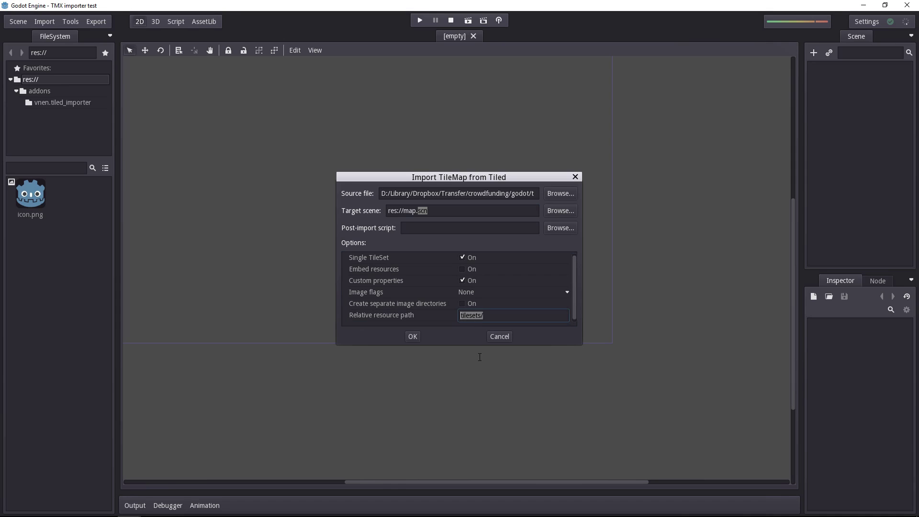
click(420, 319)
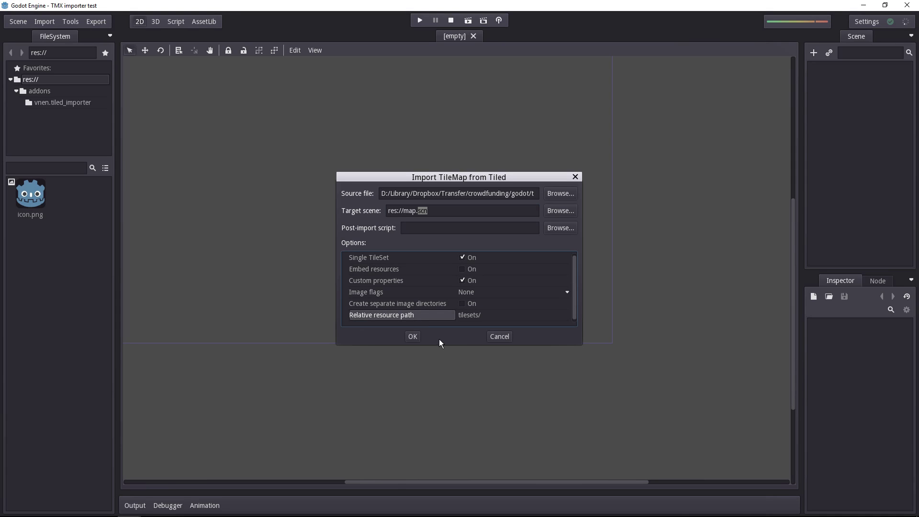
click(476, 282)
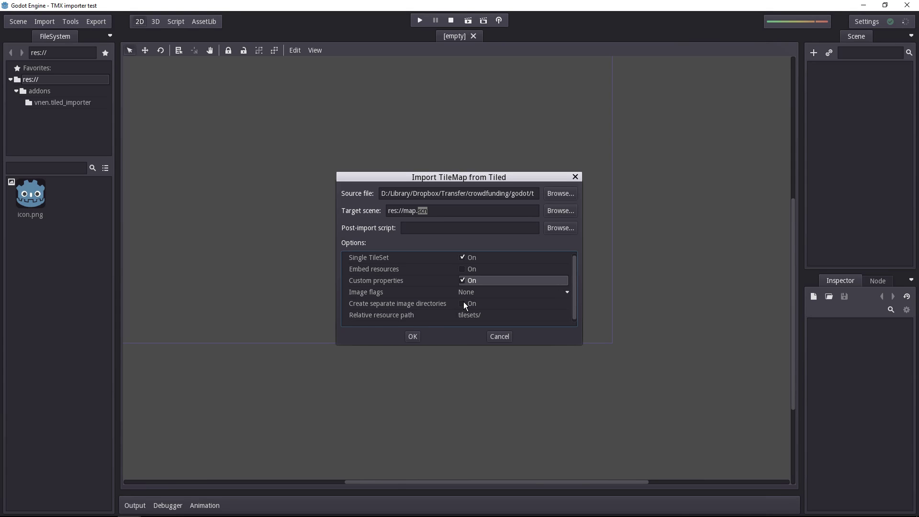
click(477, 297)
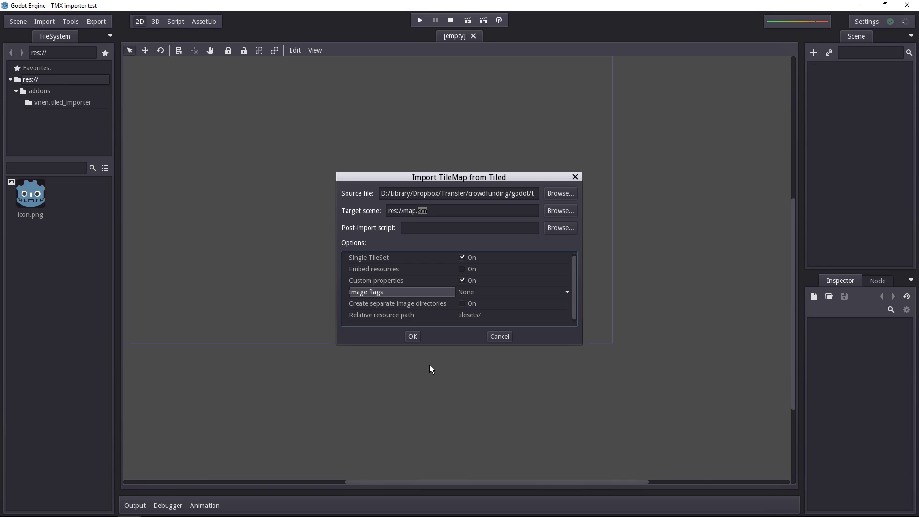
Run the import, then open map.scn and zoom out to view its bg and demo layers.
click(412, 336)
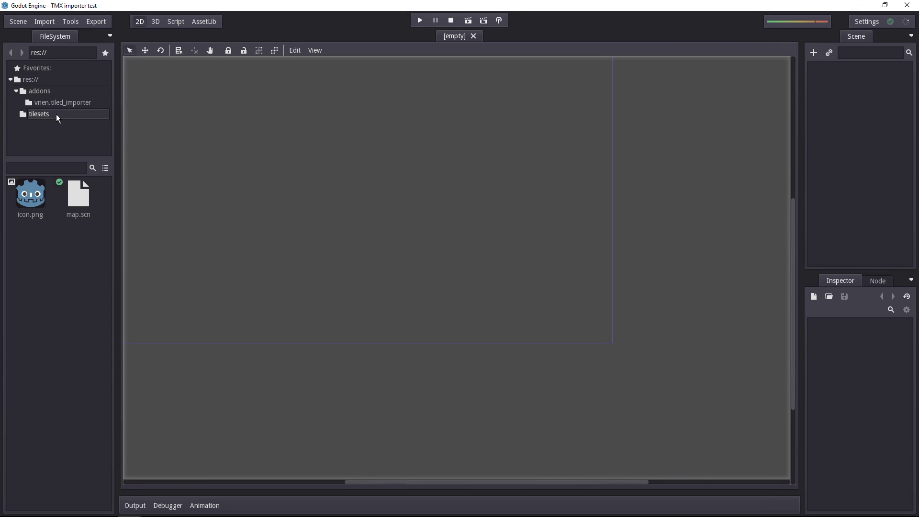
click(84, 203)
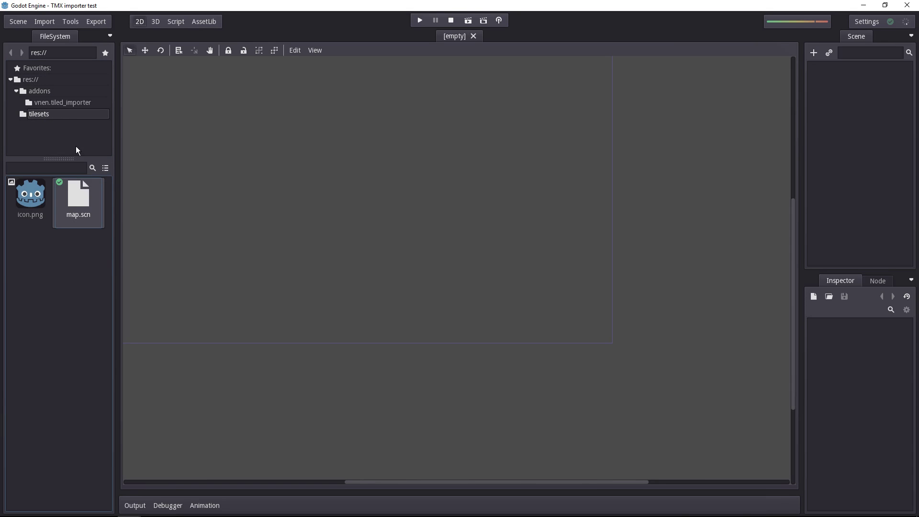
click(52, 80)
click(86, 204)
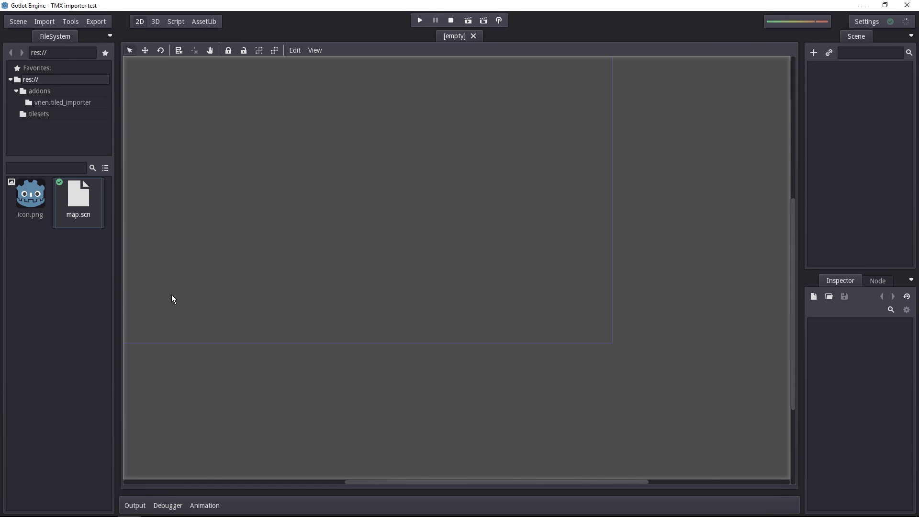
double_click(76, 202)
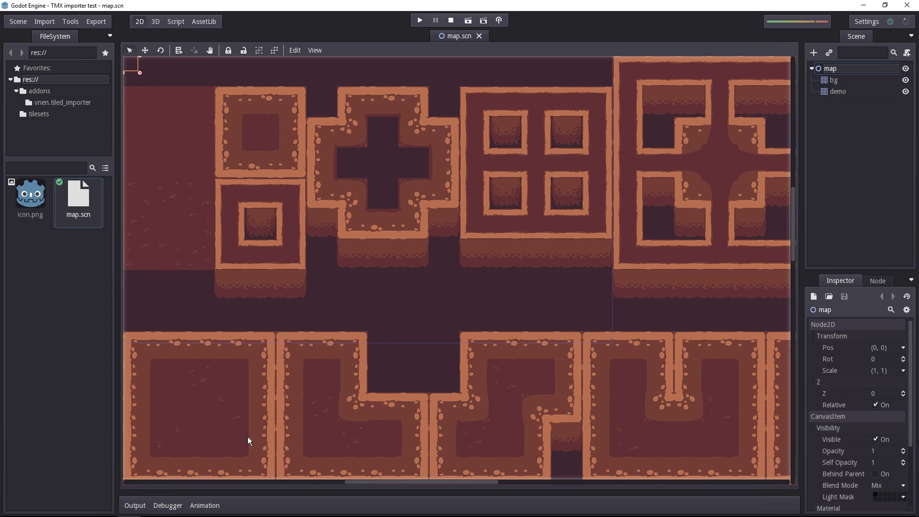
middle_drag(488, 231, 488, 245)
scroll(446, 120, down, 3)
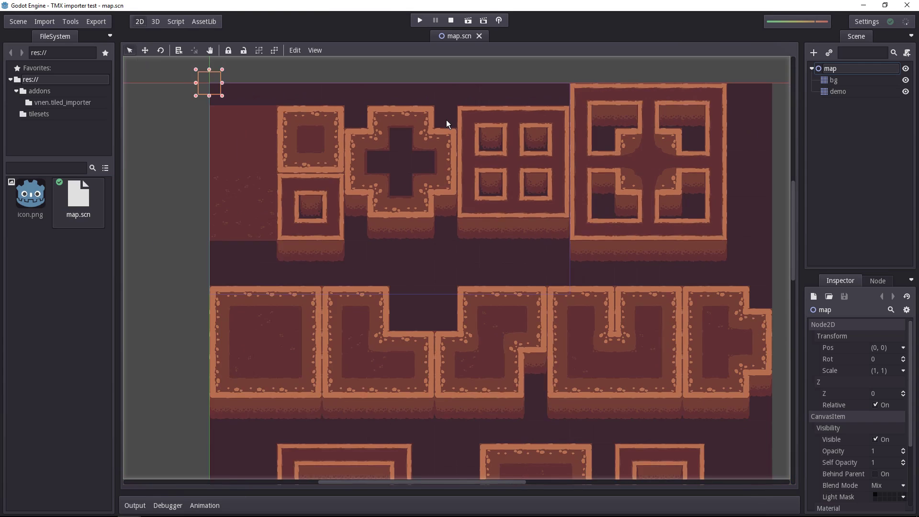
scroll(614, 202, down, 1)
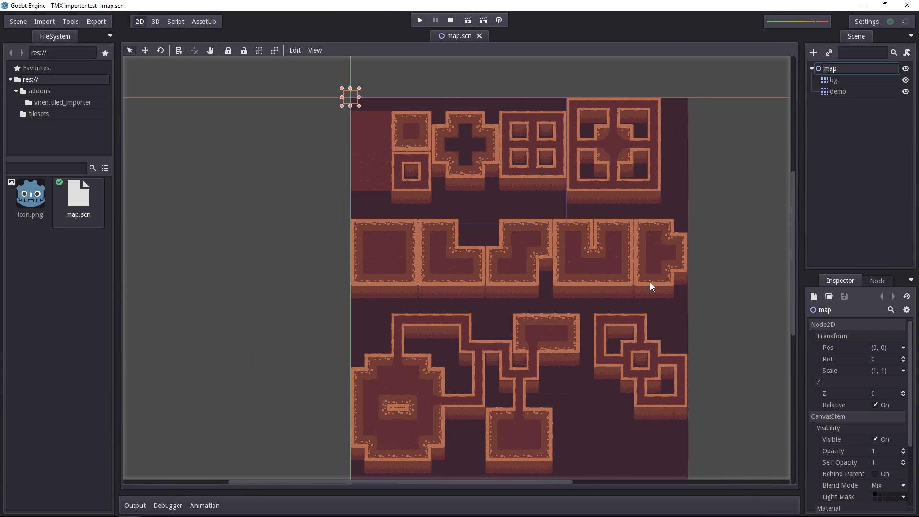
middle_drag(650, 286, 619, 252)
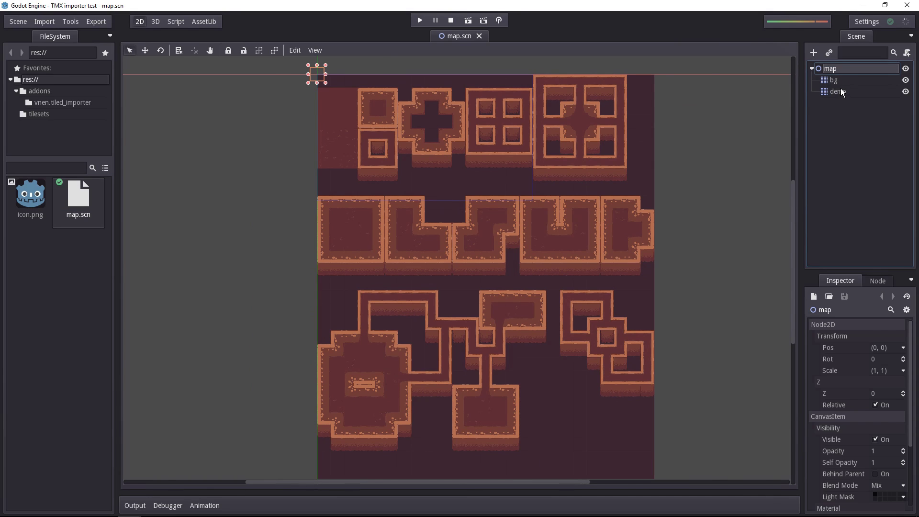
On the demo TileMap layer, paint tile #10 over the cross-shaped hole and save map.scn.
click(841, 91)
click(839, 81)
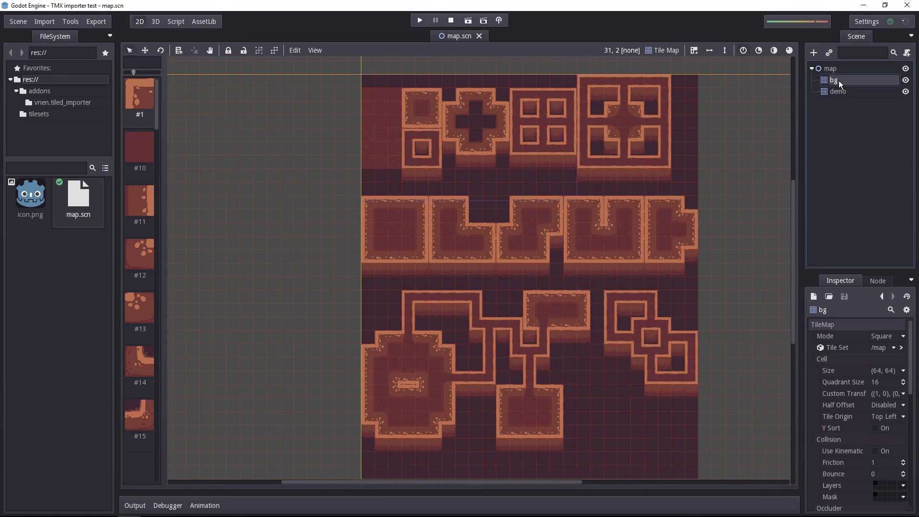
click(842, 90)
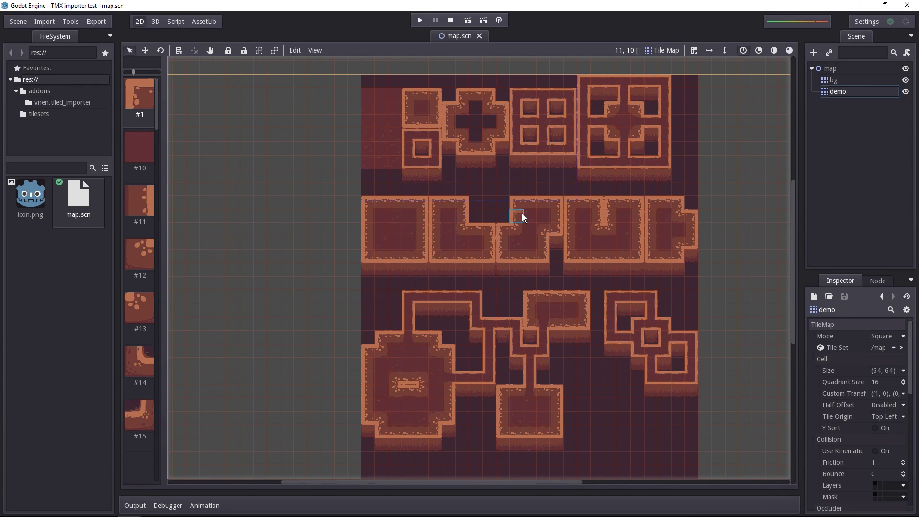
click(139, 150)
mouse_move(468, 133)
mouse_down()
mouse_move(478, 115)
mouse_move(468, 125)
mouse_up()
key(ctrl+s)
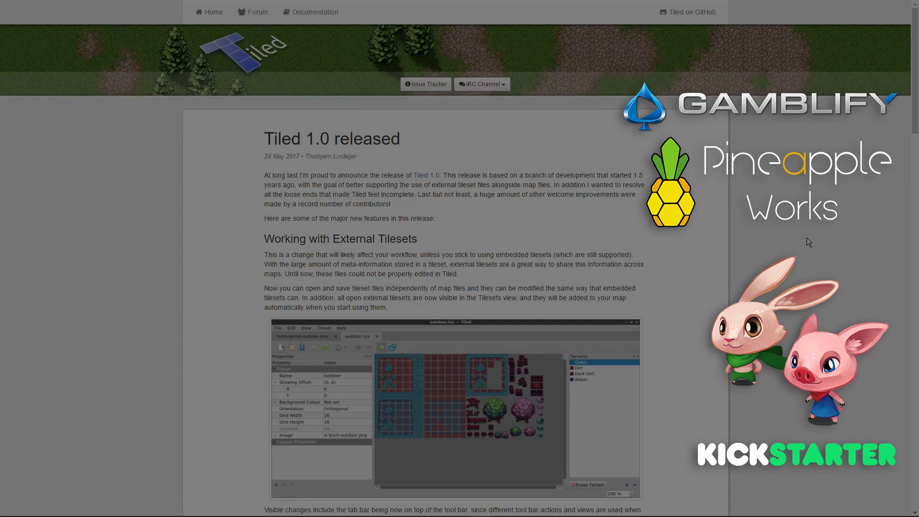
Read through the Tiled 1.0 release notes, then go back to the Tiled homepage.
scroll(805, 237, down, 5)
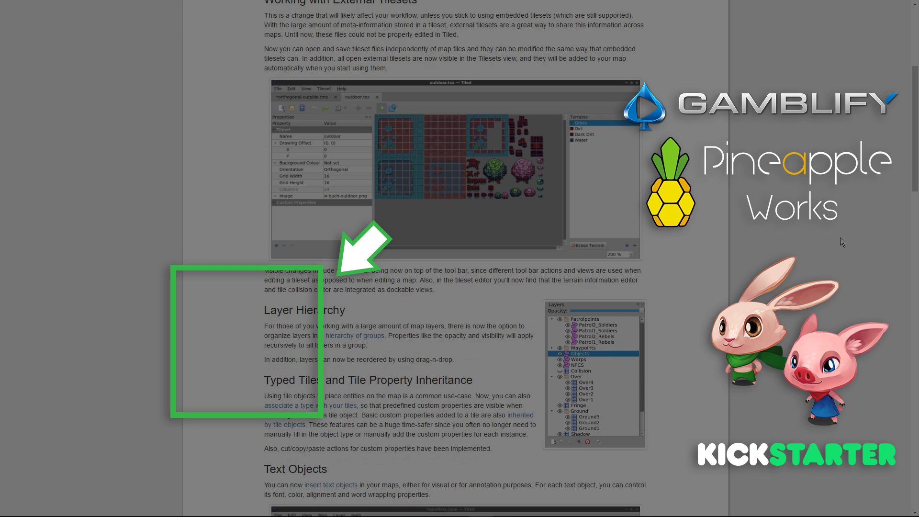
scroll(839, 238, down, 3)
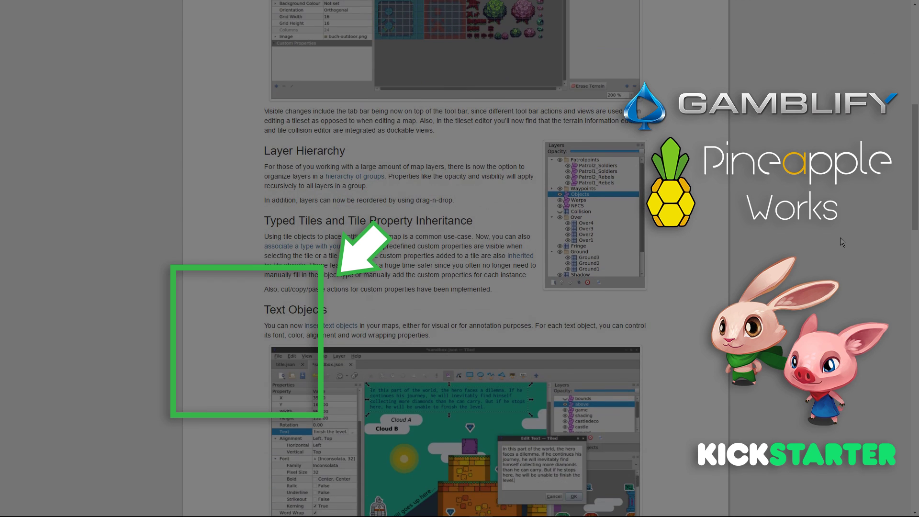
scroll(840, 237, down, 2)
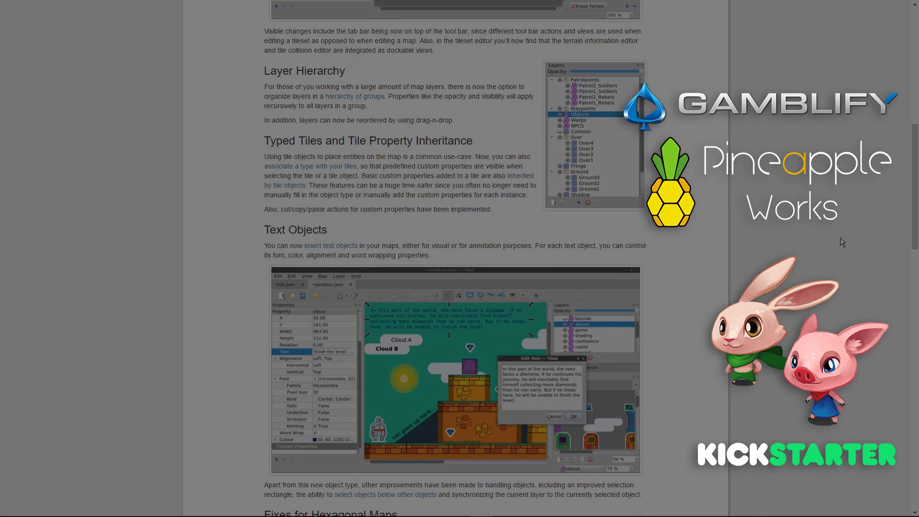
scroll(840, 238, down, 3)
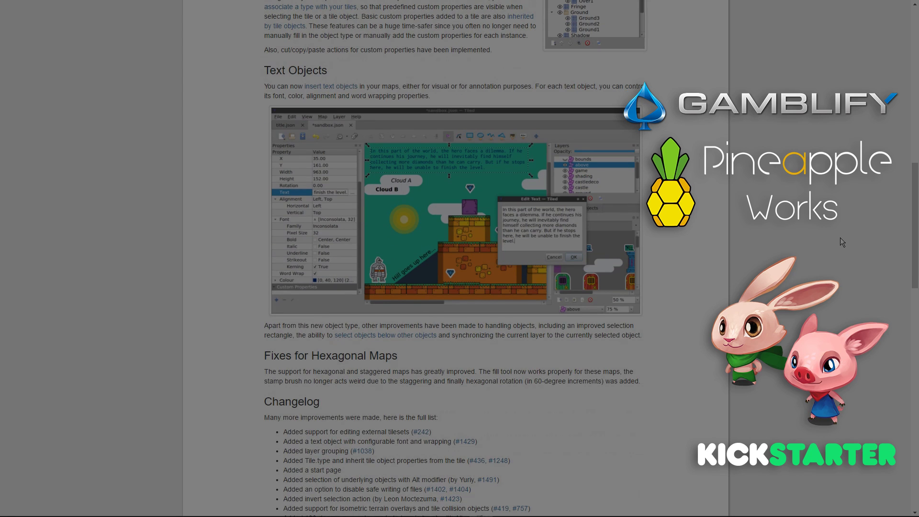
scroll(839, 237, up, 2)
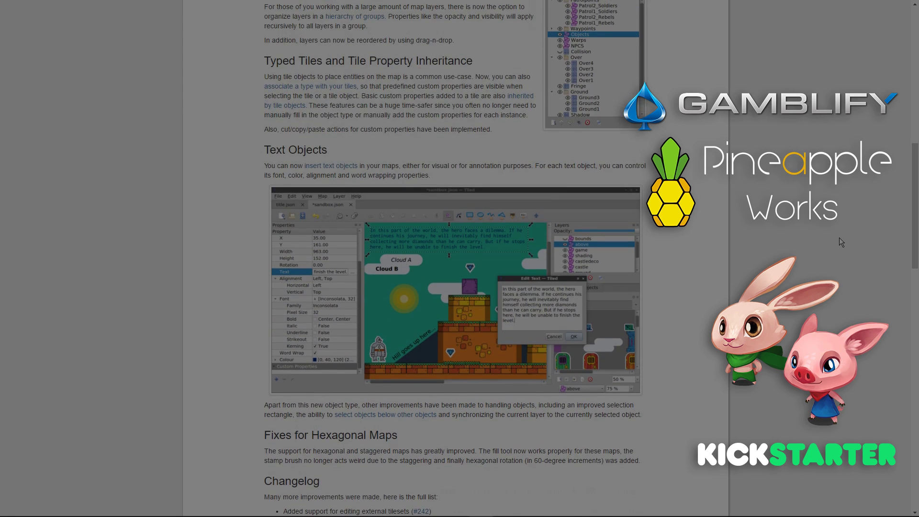
key(alt+Left)
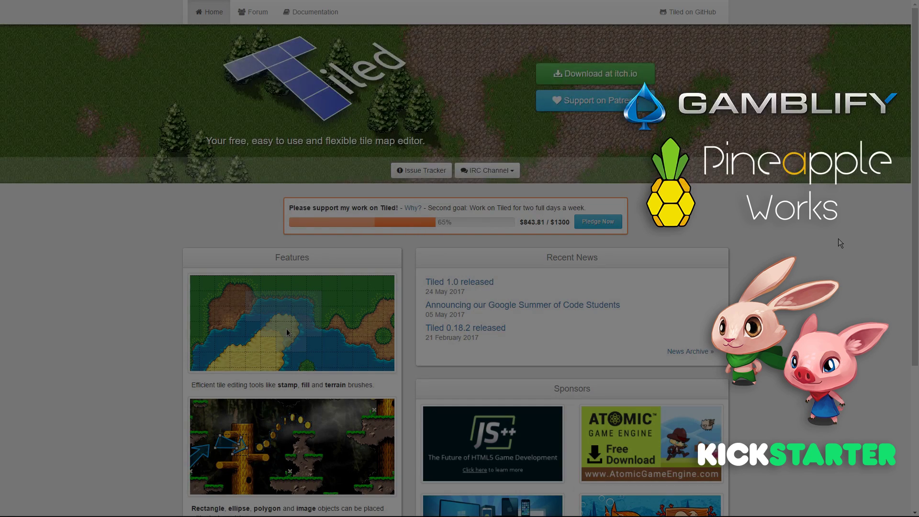